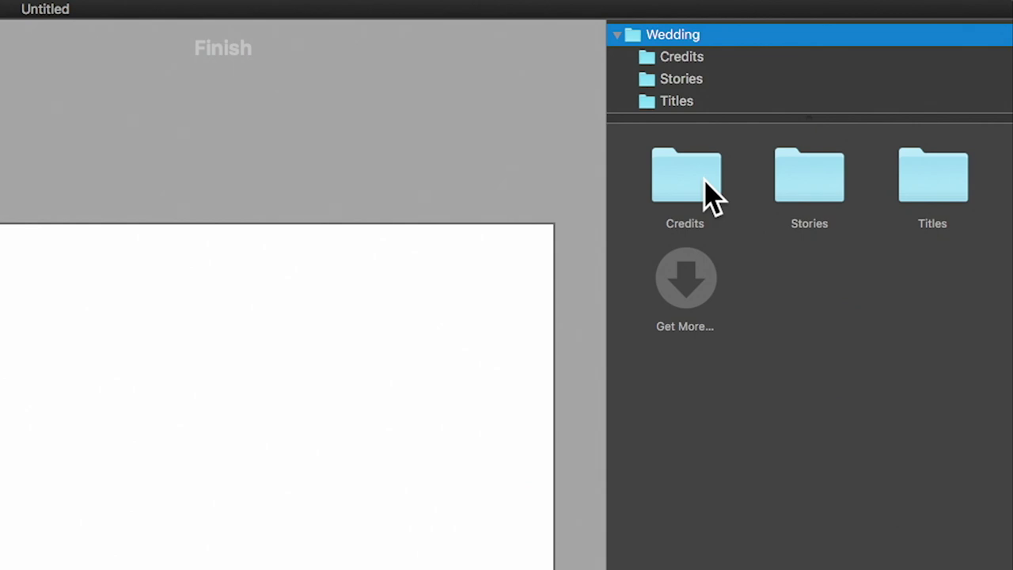
Preview the Intro ♥ title template from Titles, then list the wedding story snippets
{"action": "double_click", "coordinate": [922, 193]}
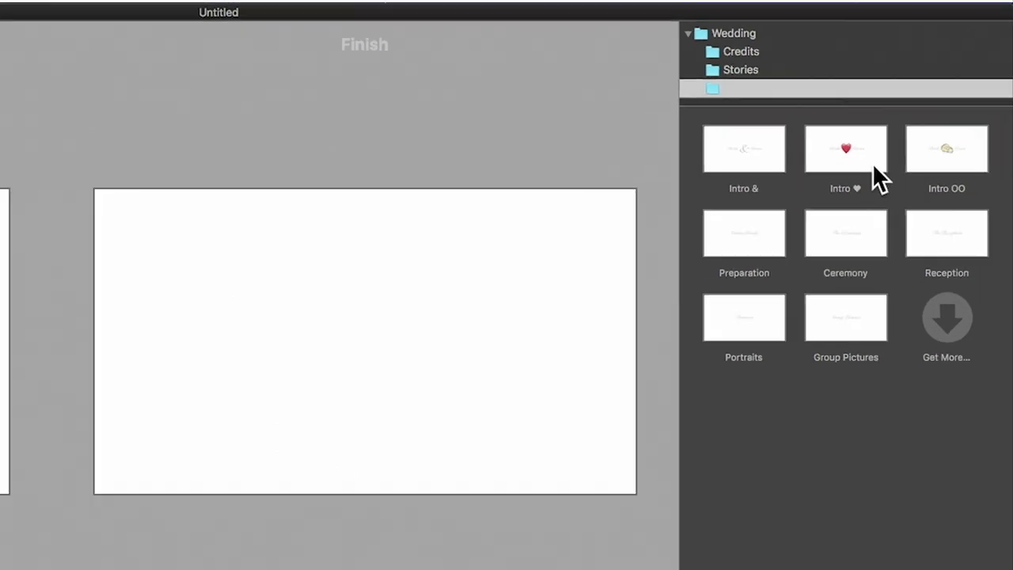
{"action": "double_click", "coordinate": [841, 192]}
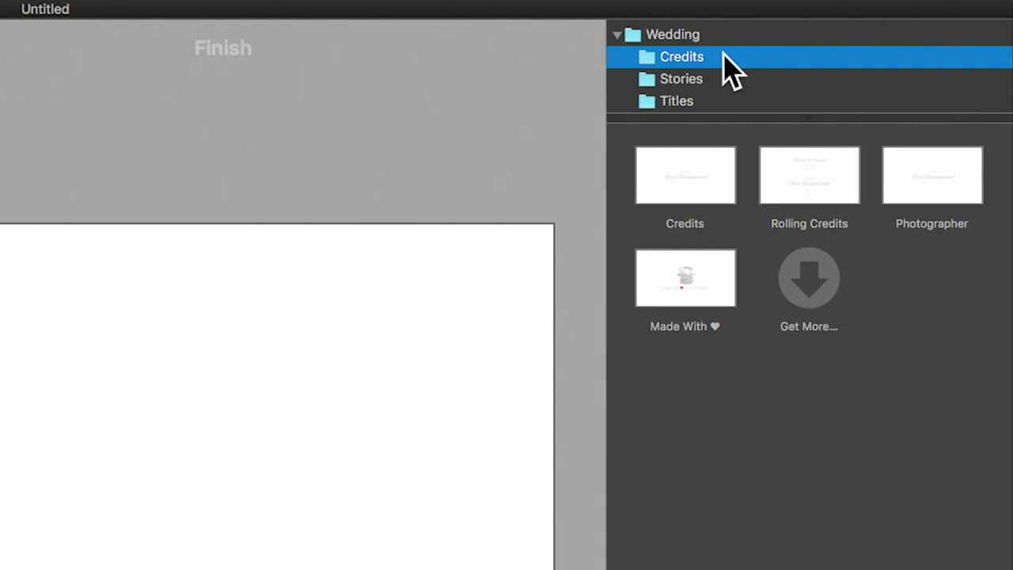
{"action": "left_click", "coordinate": [712, 79]}
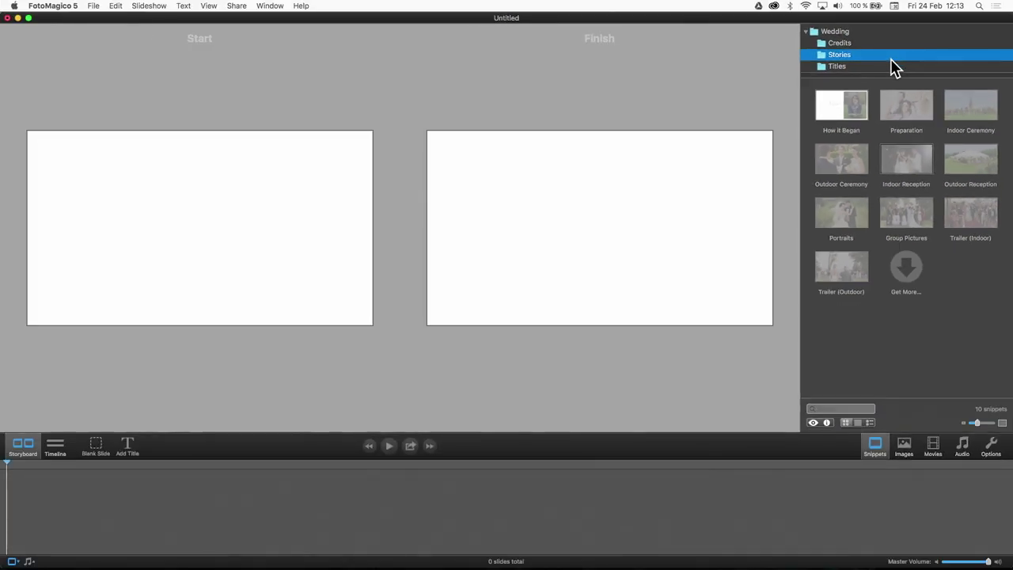
Add the Intro OO title snippet to the beginning of the storyboard
{"action": "left_click", "coordinate": [894, 66]}
{"action": "left_click", "coordinate": [955, 107]}
{"action": "left_click_drag", "start_coordinate": [956, 107], "coordinate": [105, 492]}
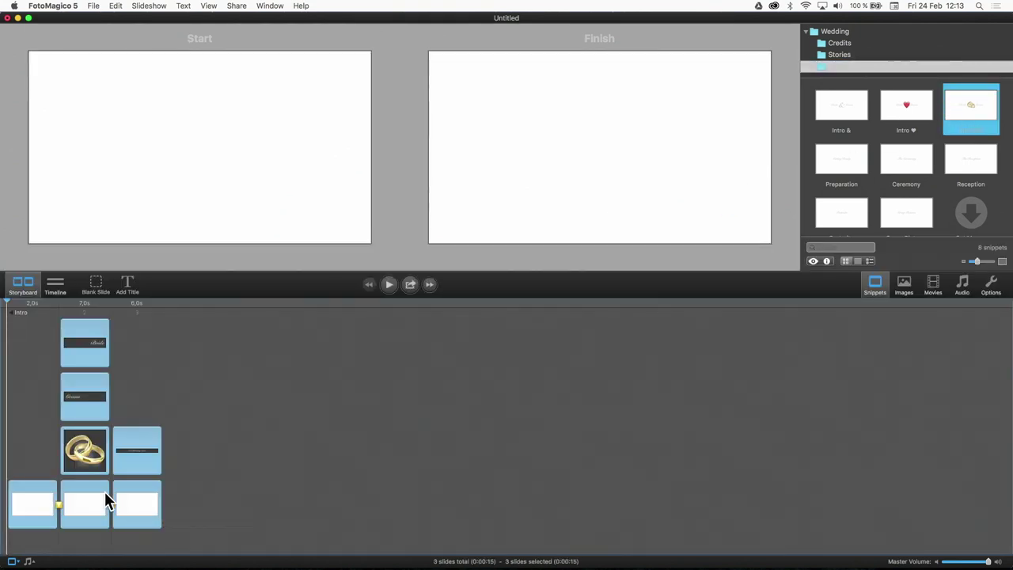
{"action": "left_click", "coordinate": [133, 402]}
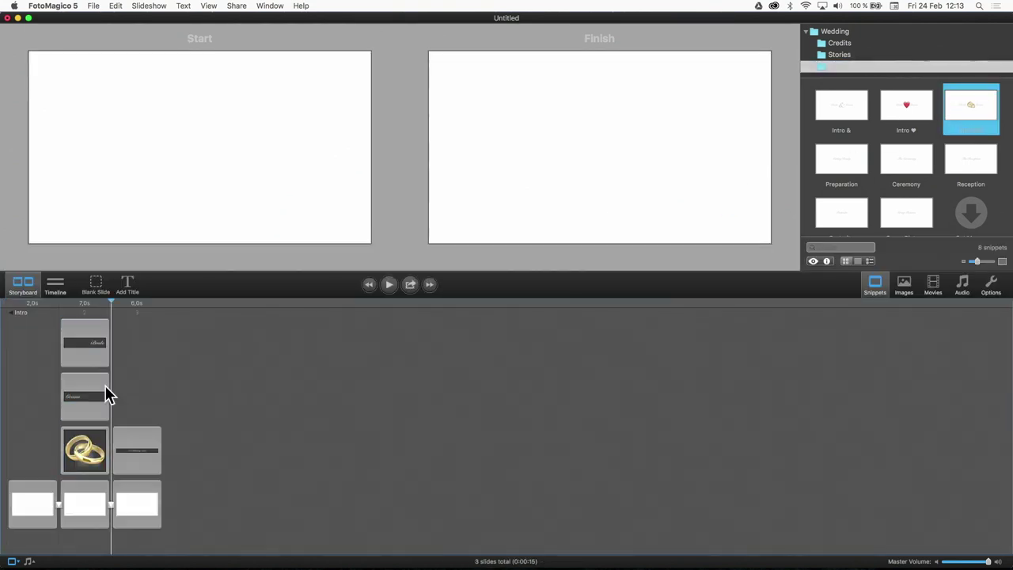
Replace the Bride and Groom placeholder text with the bride's and groom's names
{"action": "left_click", "coordinate": [93, 346]}
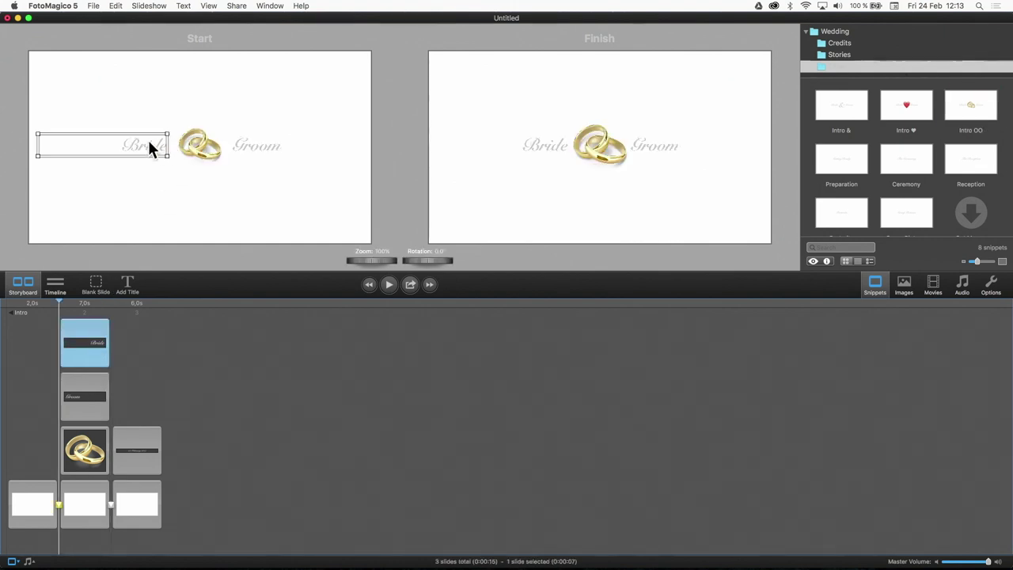
{"action": "double_click", "coordinate": [148, 146]}
{"action": "type", "text": "Annabel"}
{"action": "double_click", "coordinate": [259, 144]}
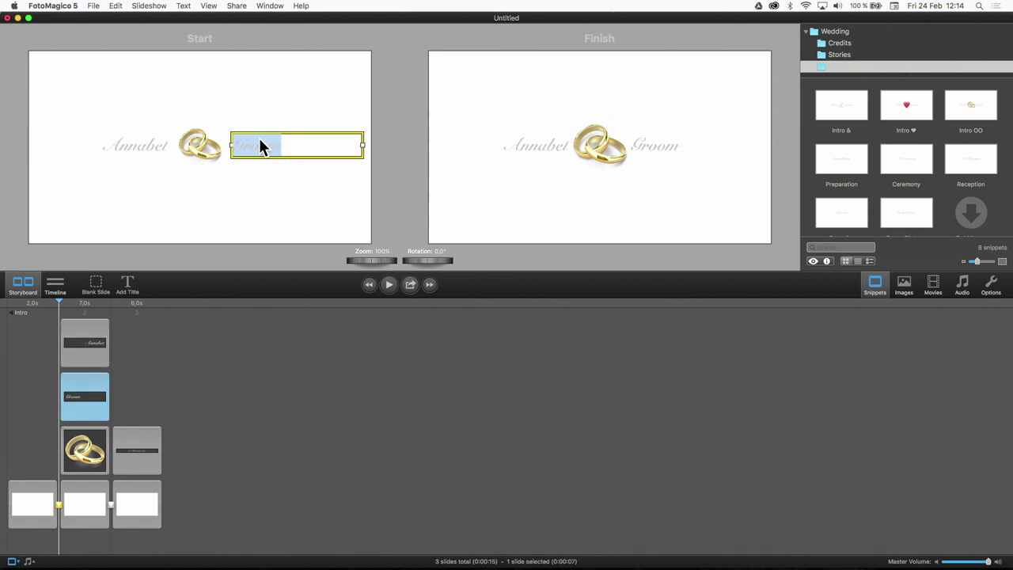
{"action": "type", "text": "Michael"}
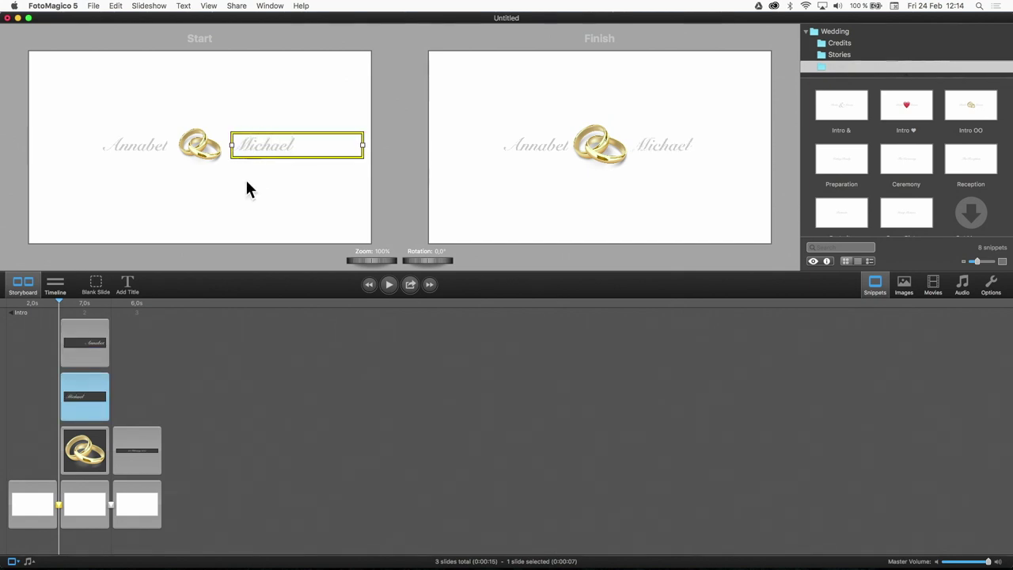
{"action": "left_click", "coordinate": [139, 438]}
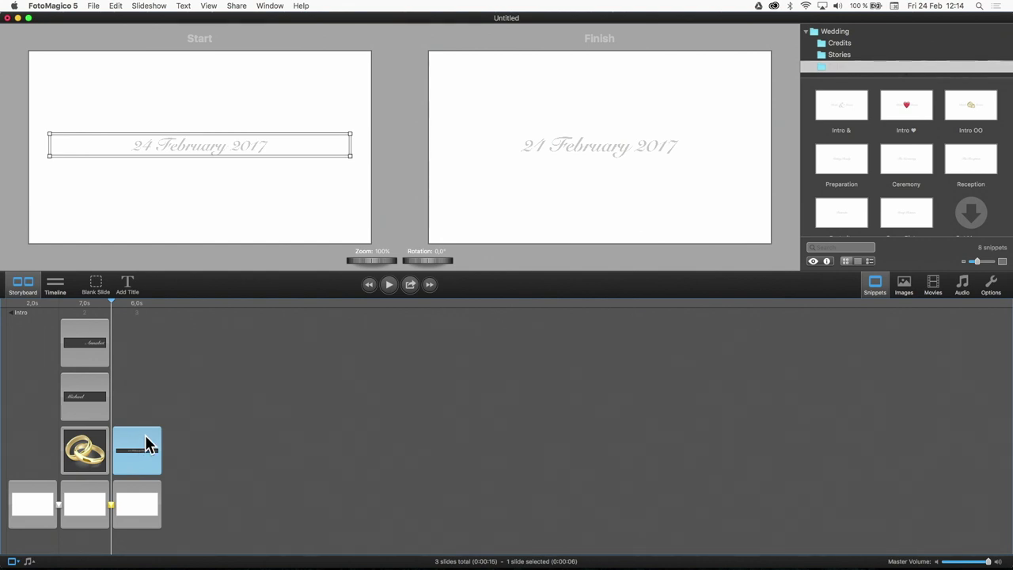
Add the Preparation story after the intro and collapse it into one block
{"action": "left_click", "coordinate": [842, 55]}
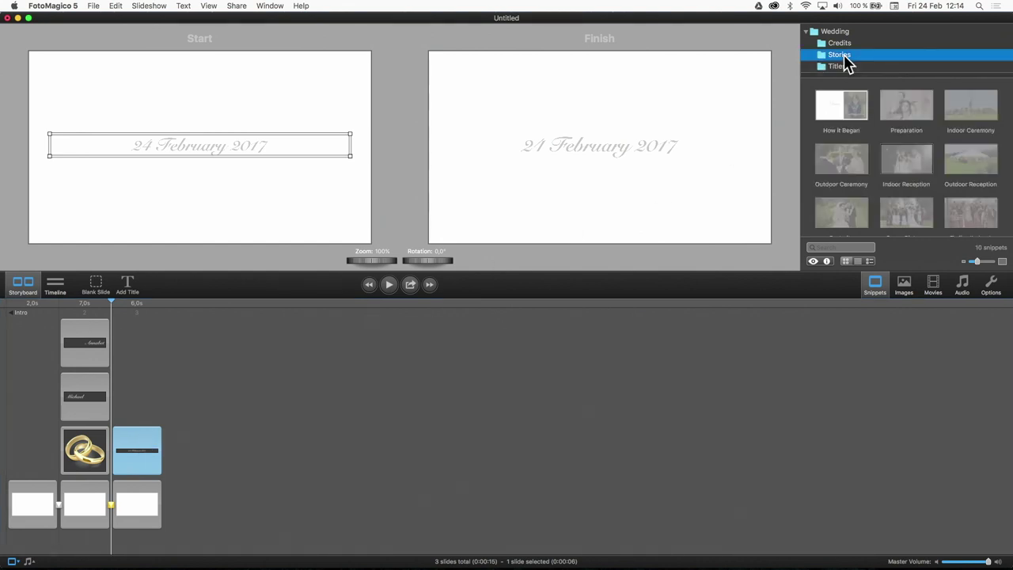
{"action": "left_click_drag", "start_coordinate": [906, 106], "coordinate": [278, 493]}
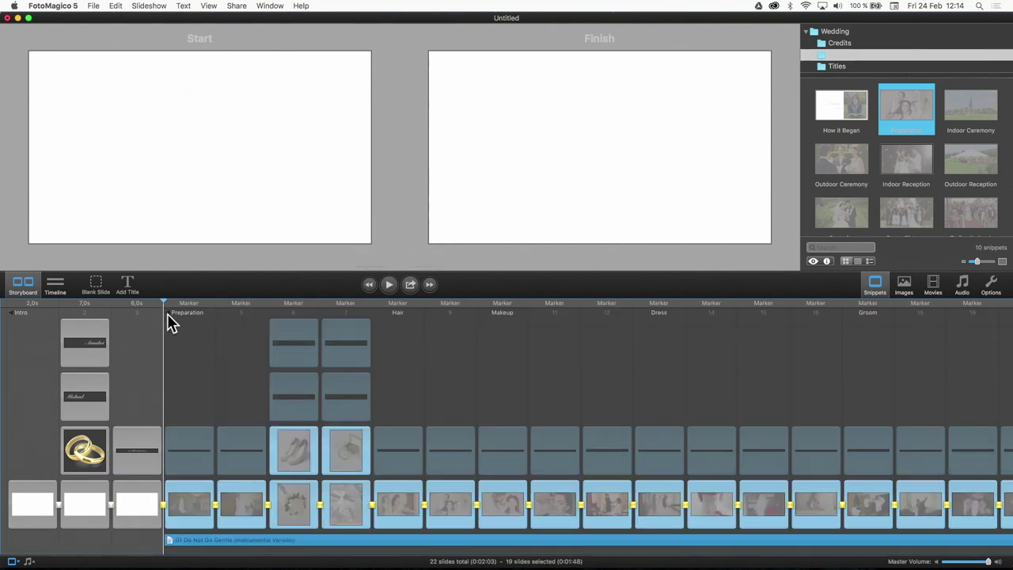
{"action": "left_click", "coordinate": [167, 313]}
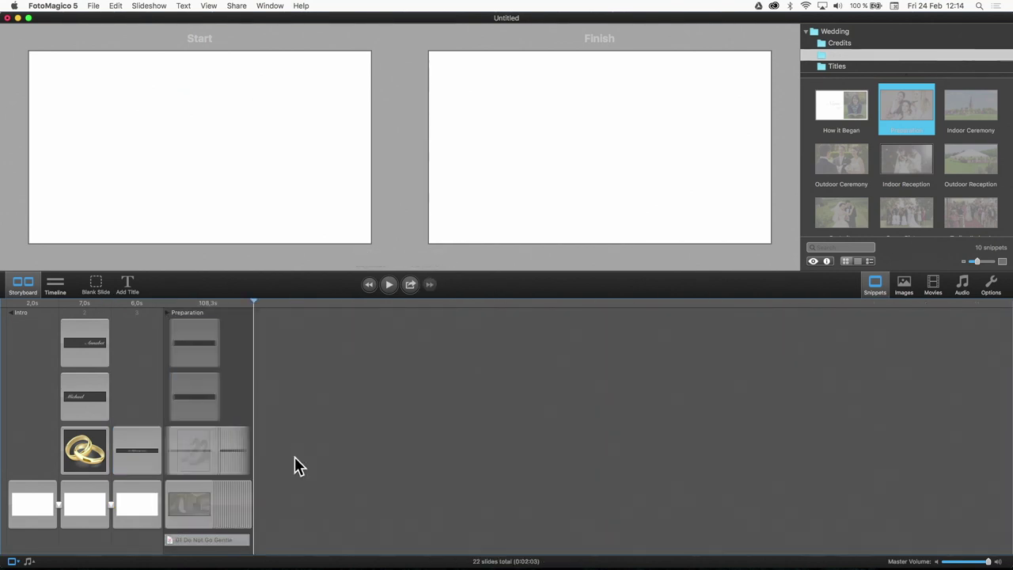
Add Indoor Ceremony, Indoor Reception and Portraits after Preparation, collapsing each section
{"action": "left_click", "coordinate": [982, 100]}
{"action": "left_click", "coordinate": [916, 148], "text": "super"}
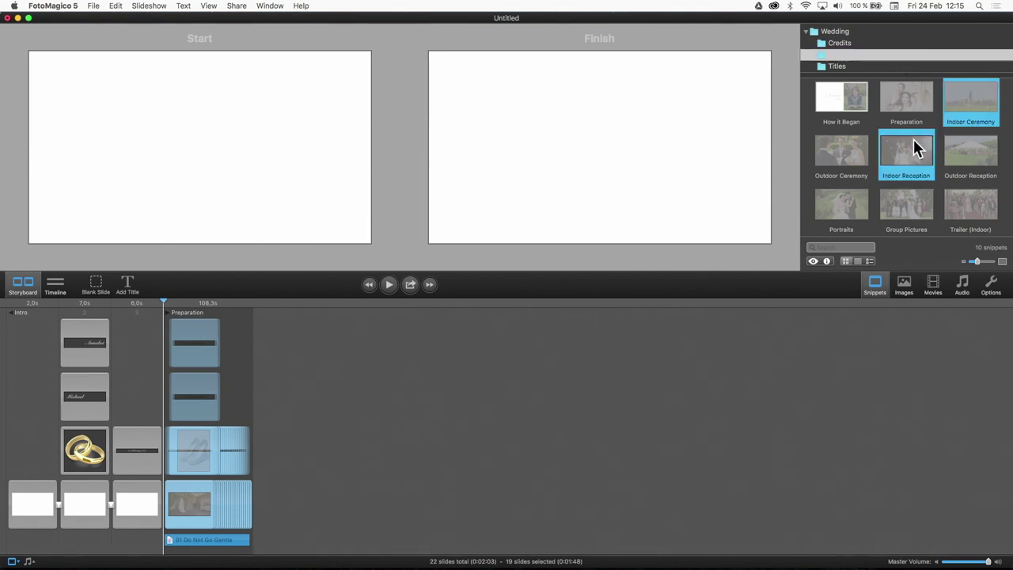
{"action": "left_click", "coordinate": [857, 204], "text": "super"}
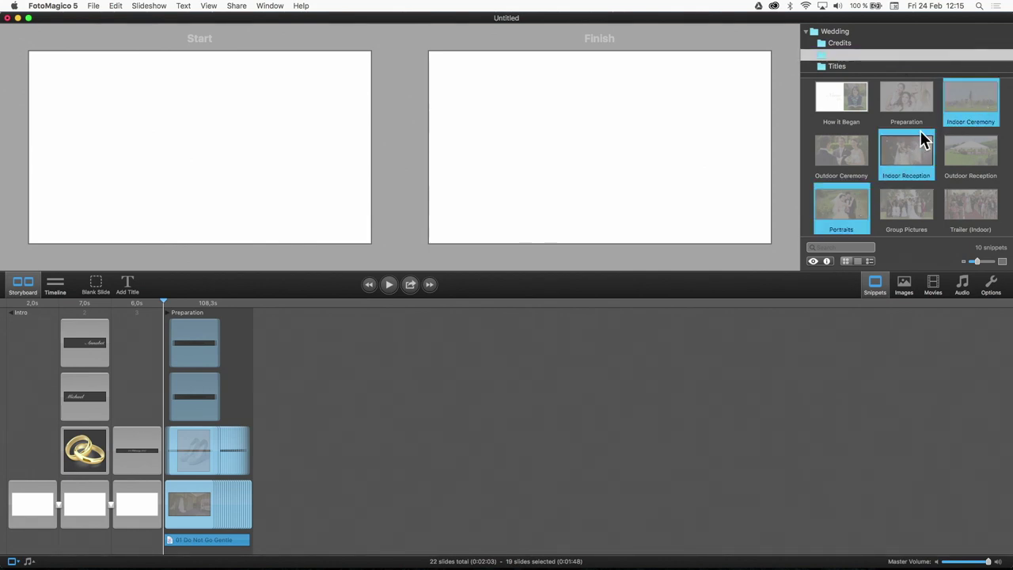
{"action": "left_click_drag", "start_coordinate": [963, 113], "coordinate": [459, 425]}
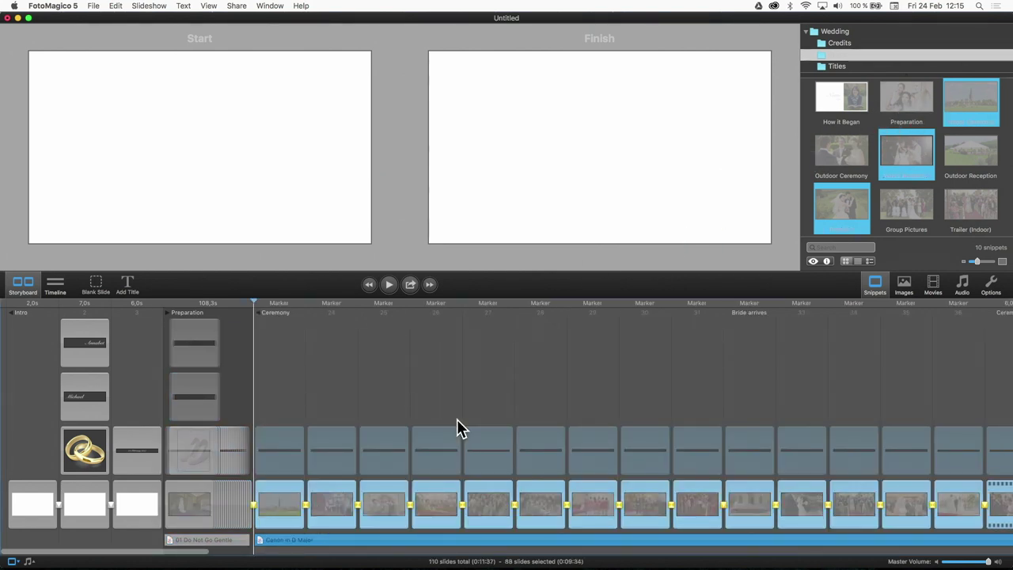
{"action": "left_click", "coordinate": [259, 312]}
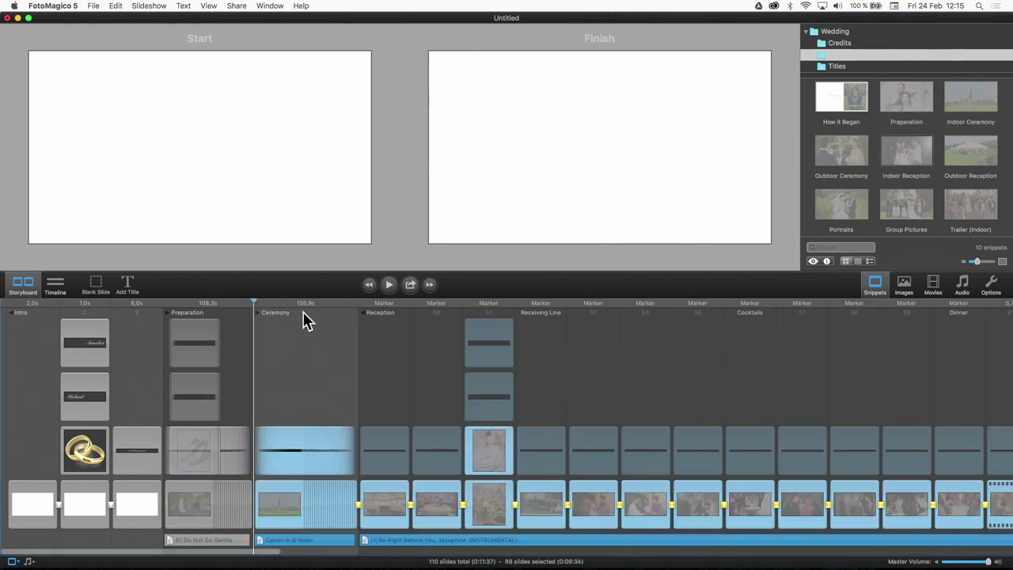
{"action": "left_click", "coordinate": [362, 311]}
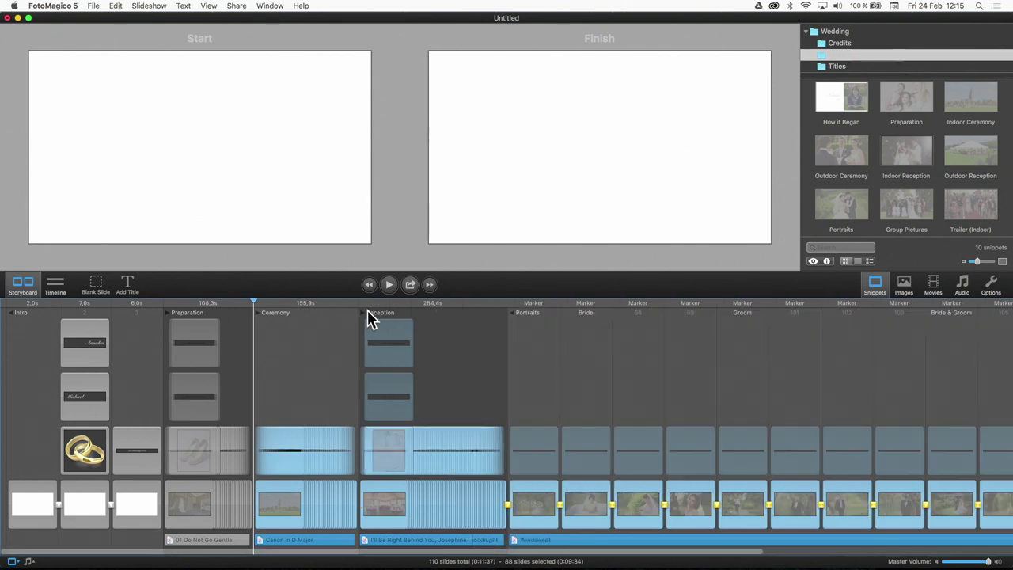
{"action": "left_click", "coordinate": [514, 312]}
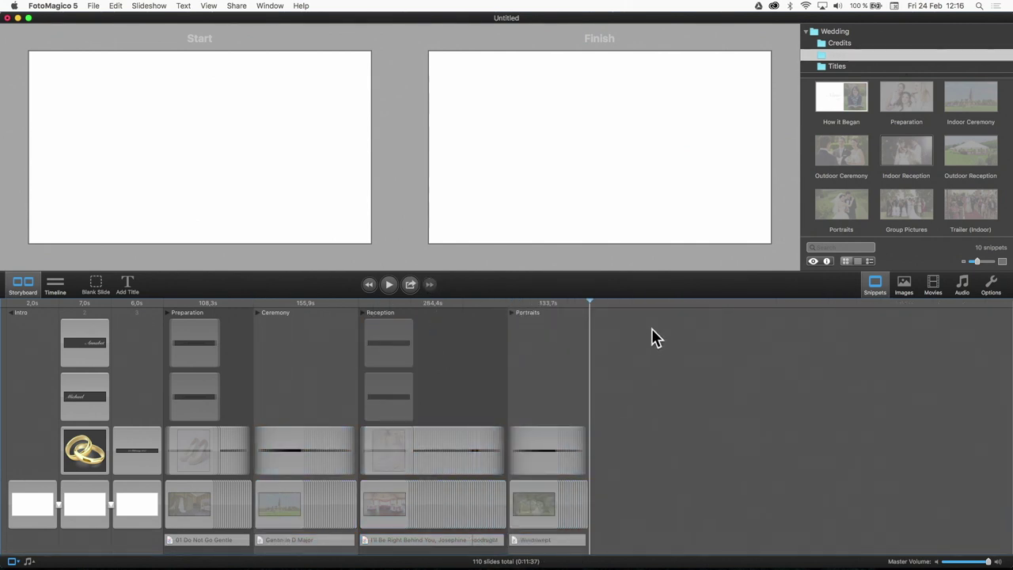
Append the Credits and Made With ♥ snippets after Portraits
{"action": "left_click", "coordinate": [851, 43]}
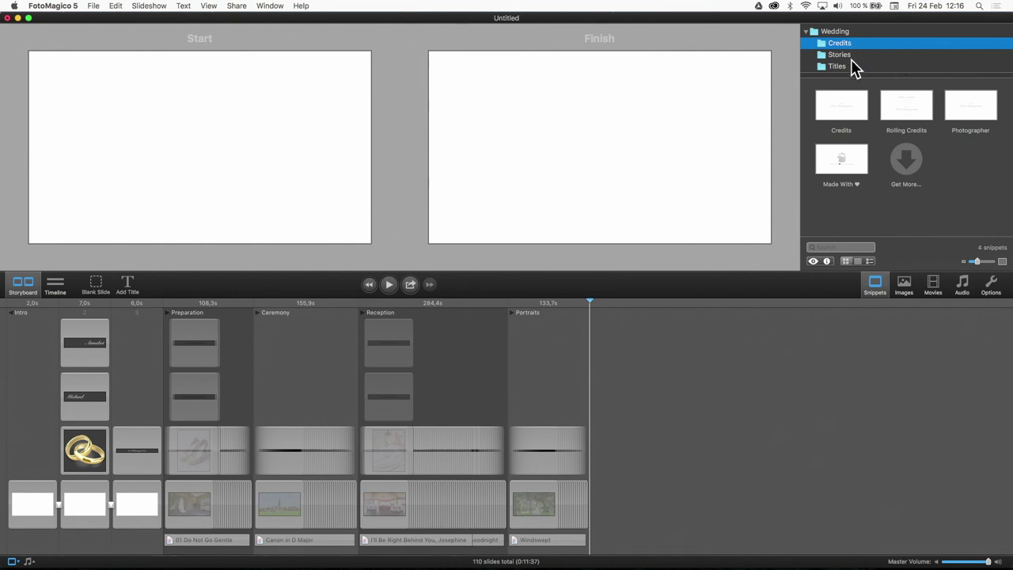
{"action": "left_click_drag", "start_coordinate": [858, 110], "coordinate": [683, 465]}
{"action": "left_click_drag", "start_coordinate": [831, 159], "coordinate": [767, 453]}
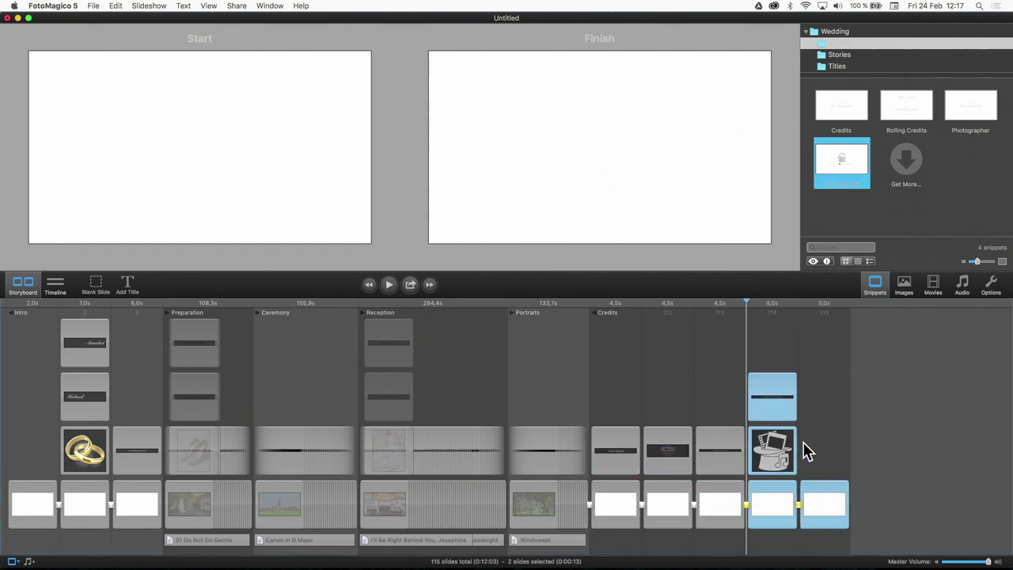
Save the slideshow under the name 'Annabel & Michaels Wedding'
{"action": "left_click", "coordinate": [94, 7]}
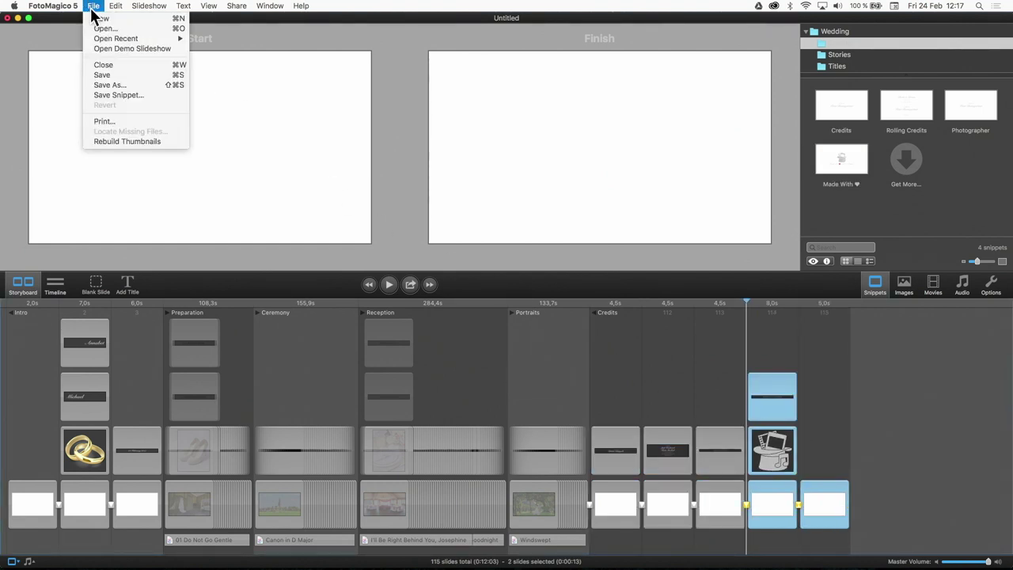
{"action": "left_click", "coordinate": [115, 72]}
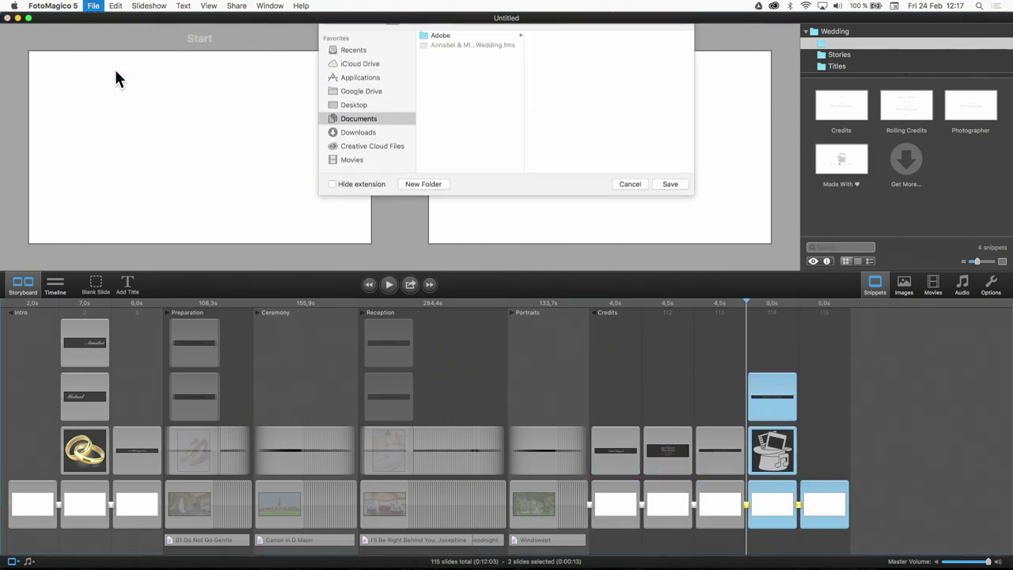
{"action": "type", "text": "Annabel .fms"}
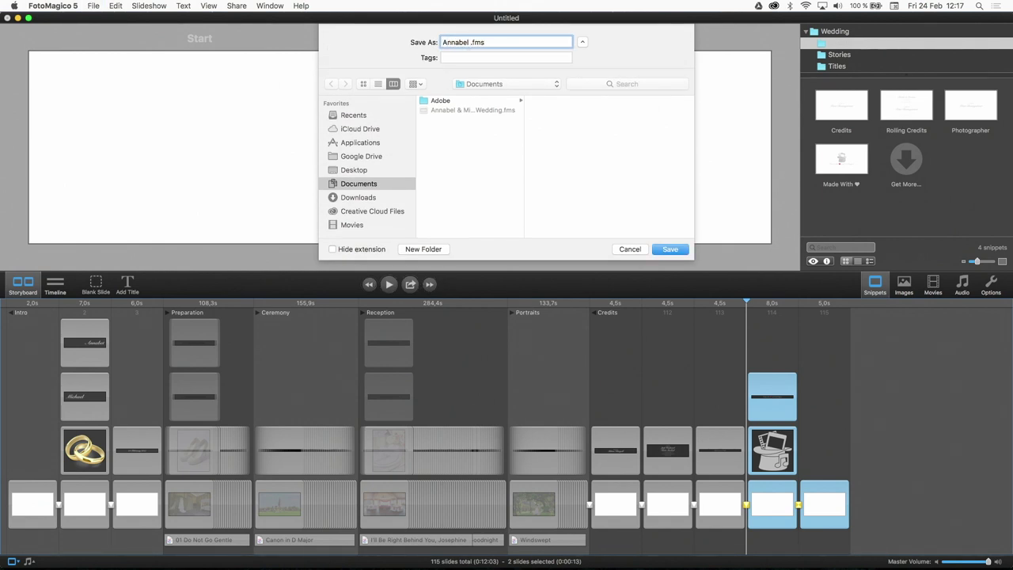
{"action": "type", "text": " & Michaels Wedding"}
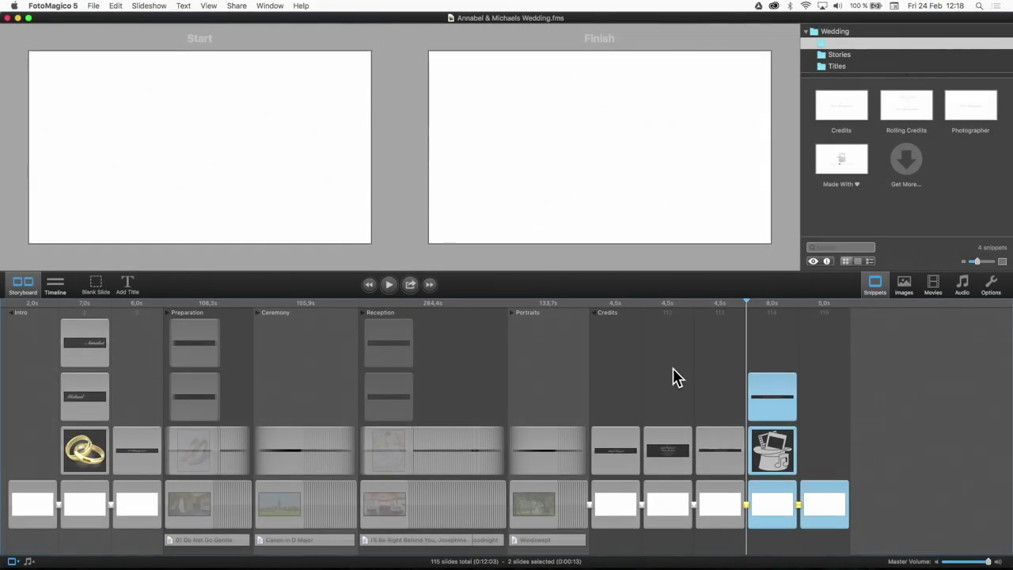
Open the File menu and dismiss it without choosing a command
{"action": "left_click", "coordinate": [92, 6]}
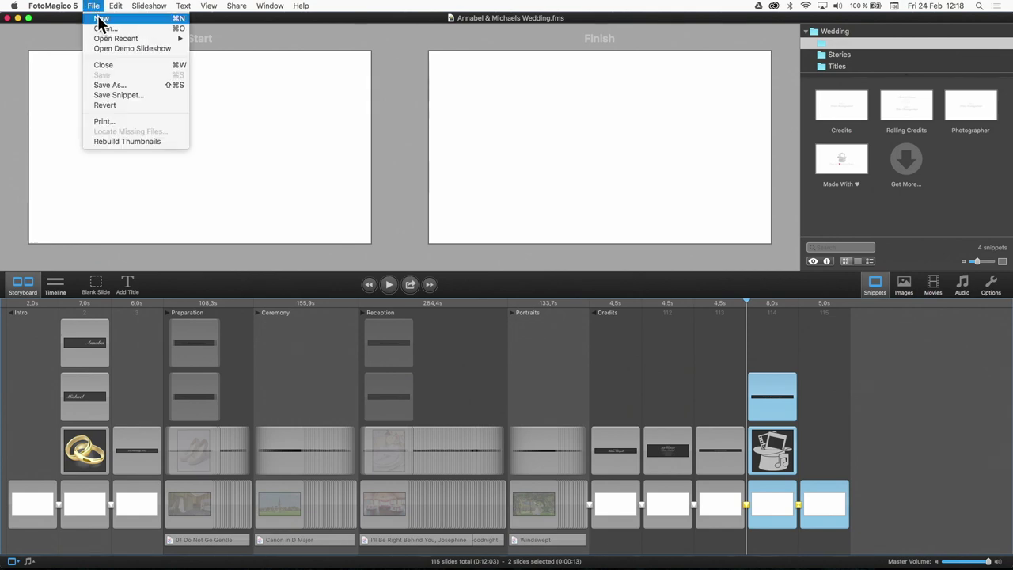
{"action": "left_click", "coordinate": [120, 117]}
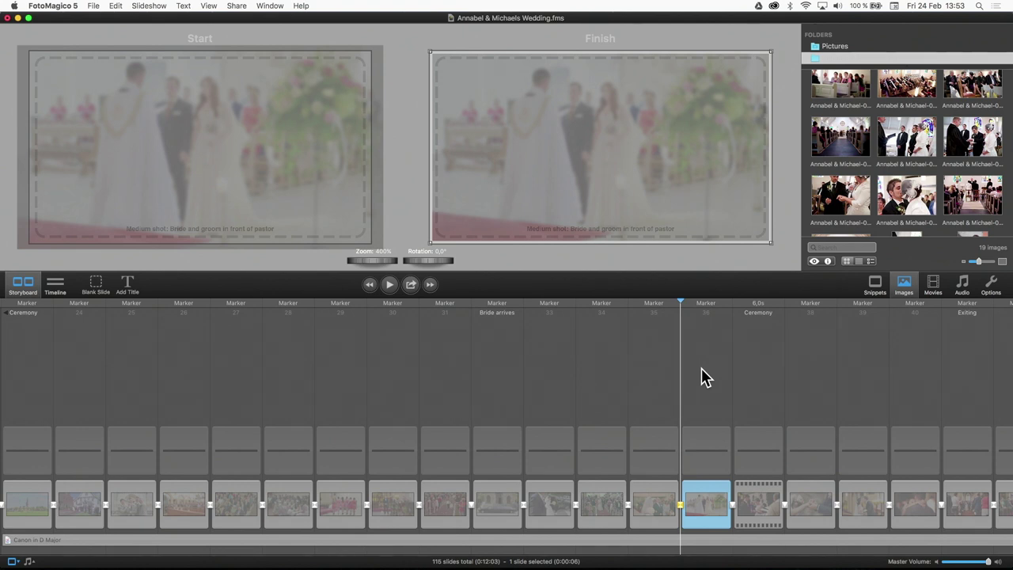
Fill the ceremony placeholders with the pastor, ring-exchange and kiss photos
{"action": "left_click_drag", "start_coordinate": [908, 138], "coordinate": [736, 165]}
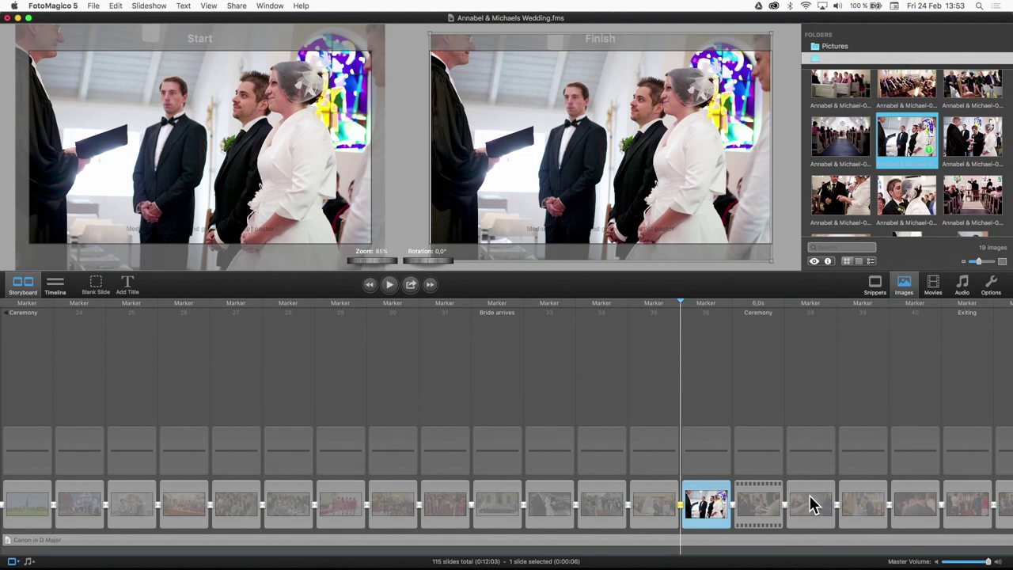
{"action": "left_click", "coordinate": [812, 498]}
{"action": "left_click", "coordinate": [827, 190]}
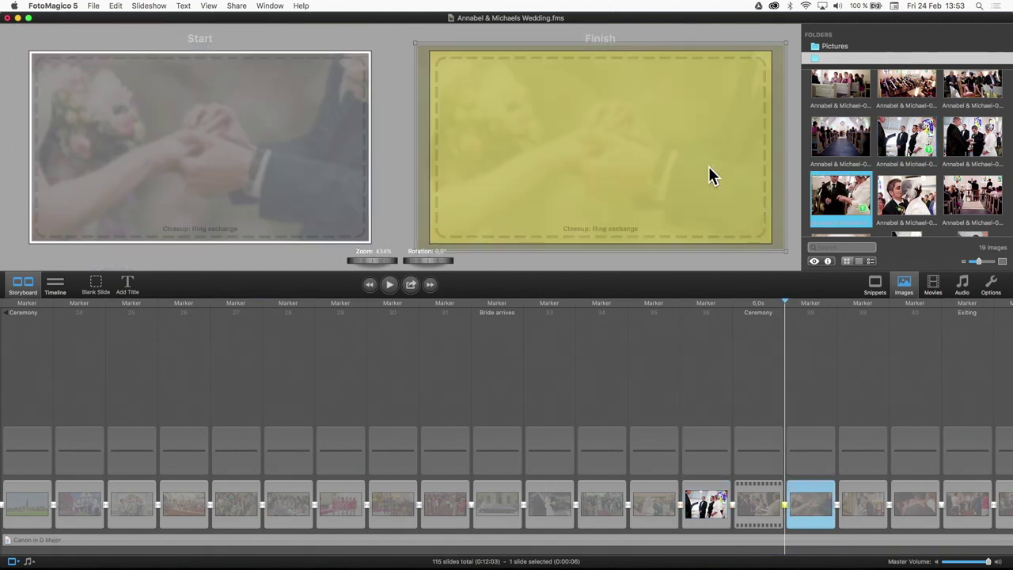
{"action": "left_click_drag", "start_coordinate": [710, 176], "coordinate": [708, 172]}
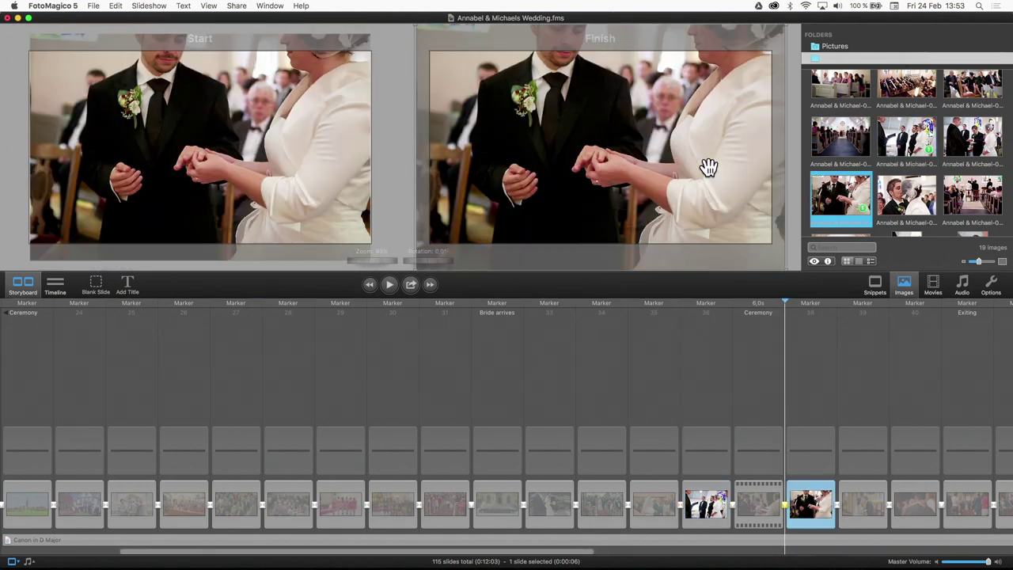
{"action": "left_click", "coordinate": [861, 507]}
{"action": "left_click_drag", "start_coordinate": [910, 224], "coordinate": [717, 184]}
Put the first ceremony movie clip on the video slide and trim its playback range start
{"action": "left_click", "coordinate": [758, 505]}
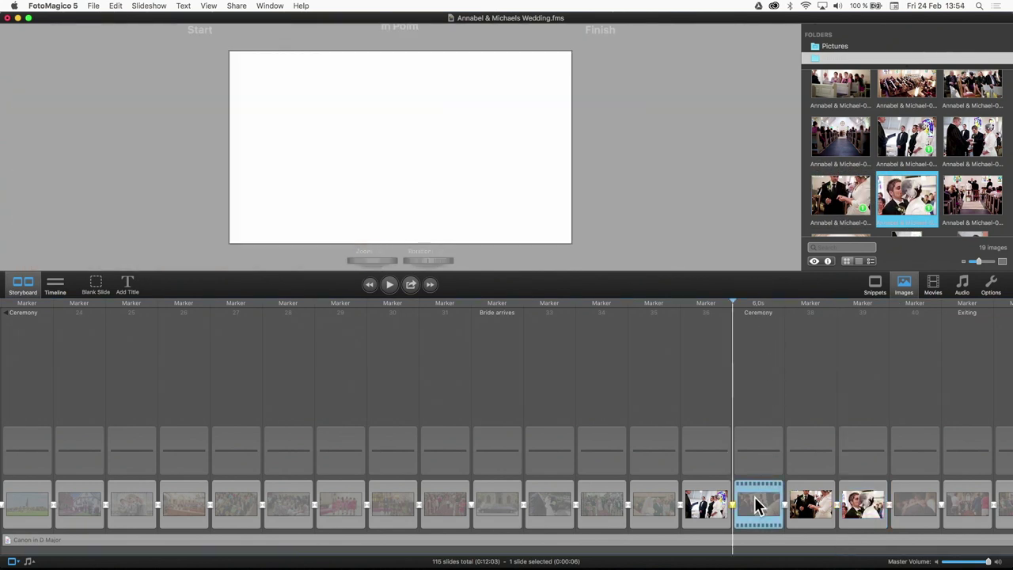
{"action": "left_click", "coordinate": [933, 287]}
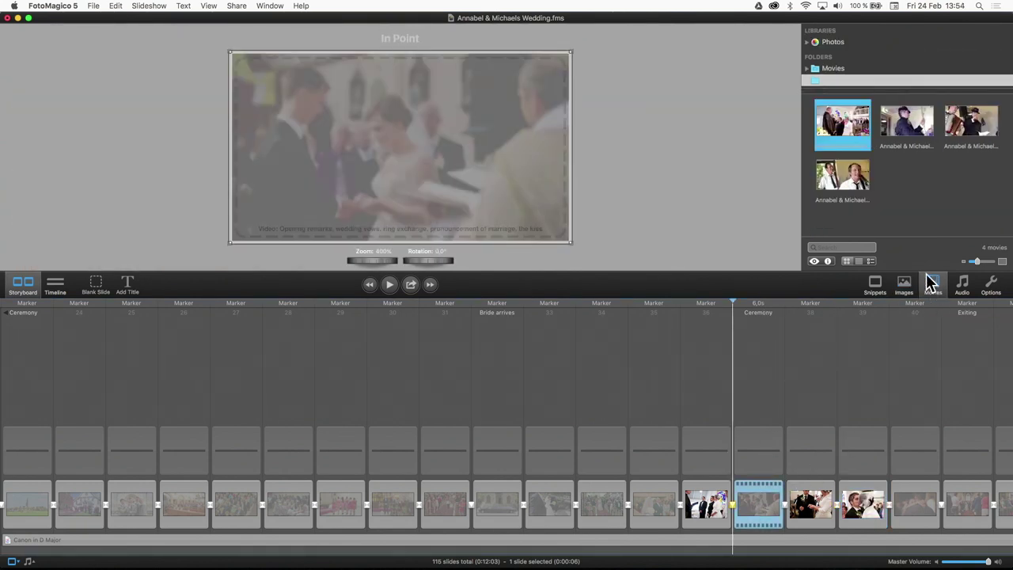
{"action": "left_click_drag", "start_coordinate": [851, 126], "coordinate": [507, 155]}
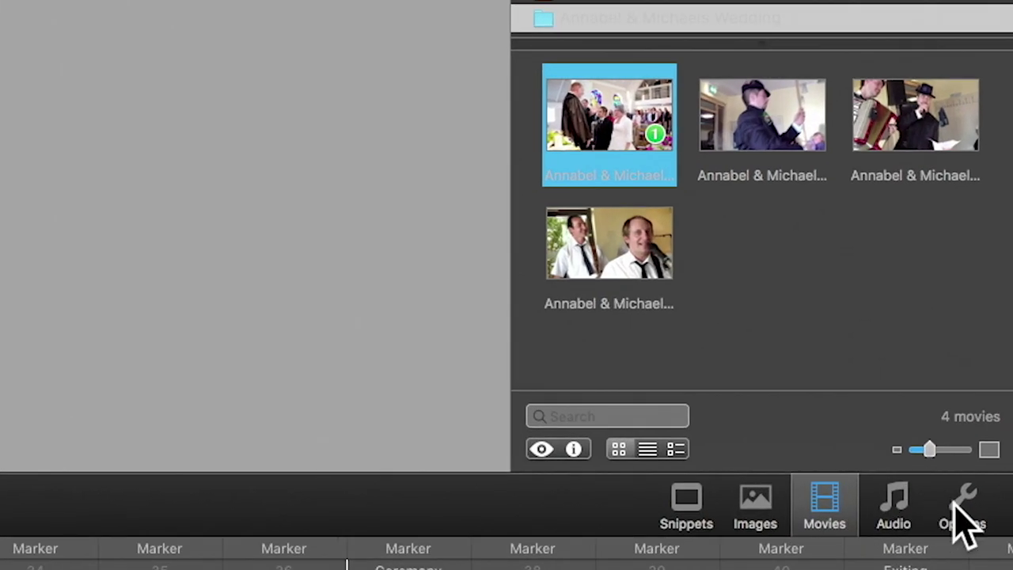
{"action": "left_click", "coordinate": [989, 286]}
{"action": "scroll", "coordinate": [782, 360], "scroll_direction": "down", "scroll_amount": 10}
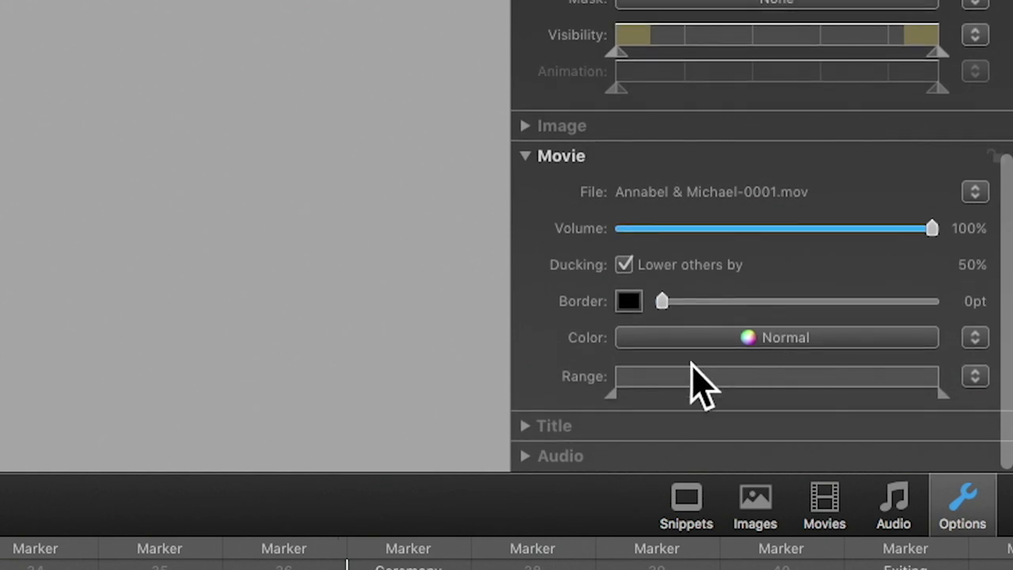
{"action": "left_click_drag", "start_coordinate": [618, 394], "coordinate": [643, 394]}
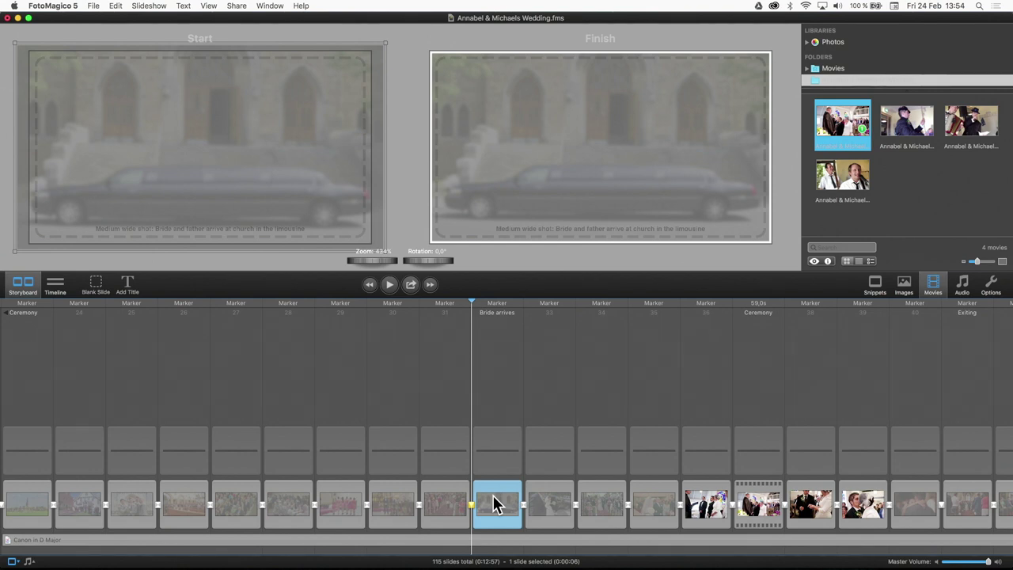
Delete the bride-arrives placeholder slide and add Eternal Hope as the soundtrack
{"action": "left_click", "coordinate": [491, 427]}
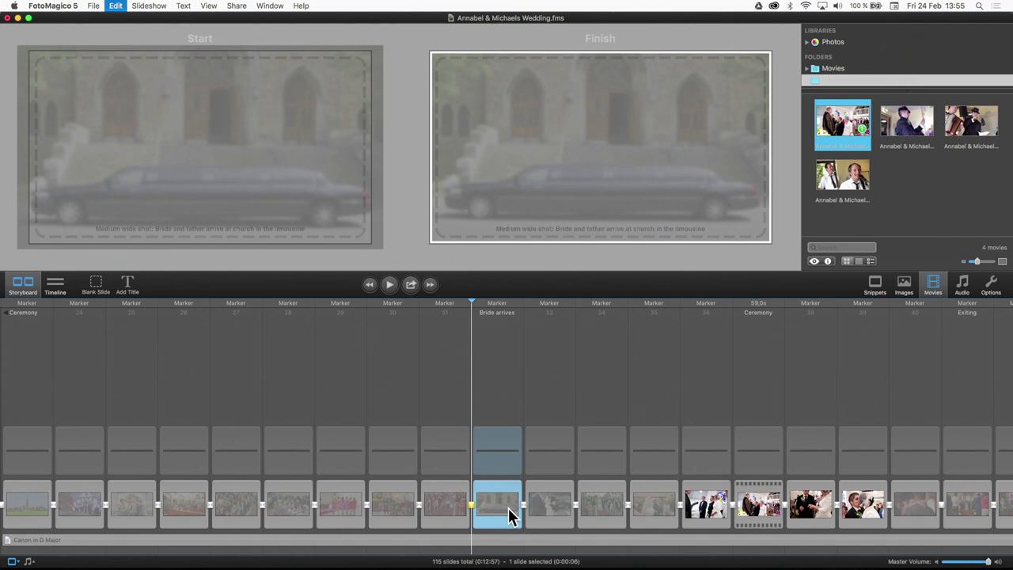
{"action": "key", "text": "Delete"}
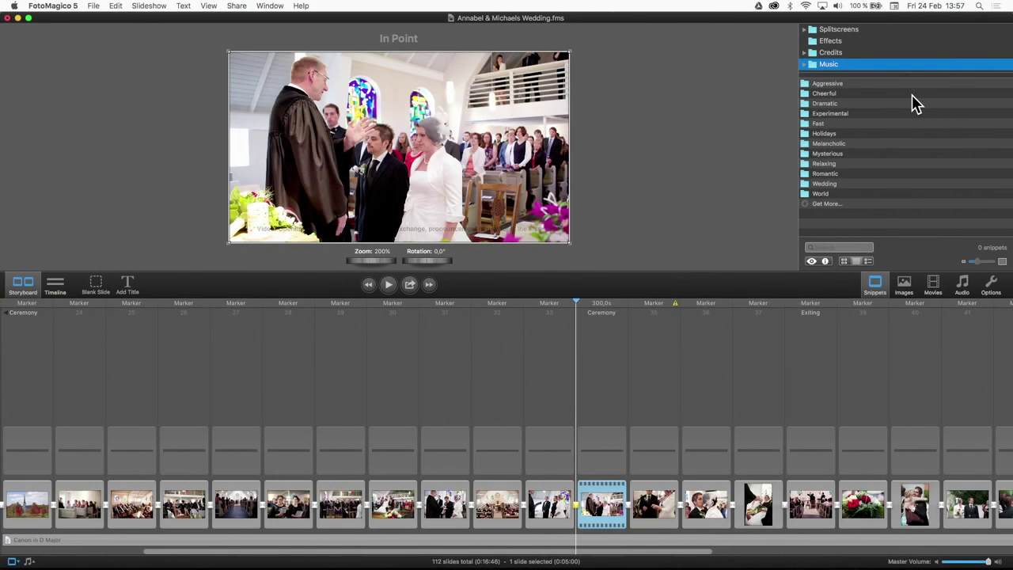
{"action": "double_click", "coordinate": [806, 182]}
{"action": "left_click", "coordinate": [837, 134]}
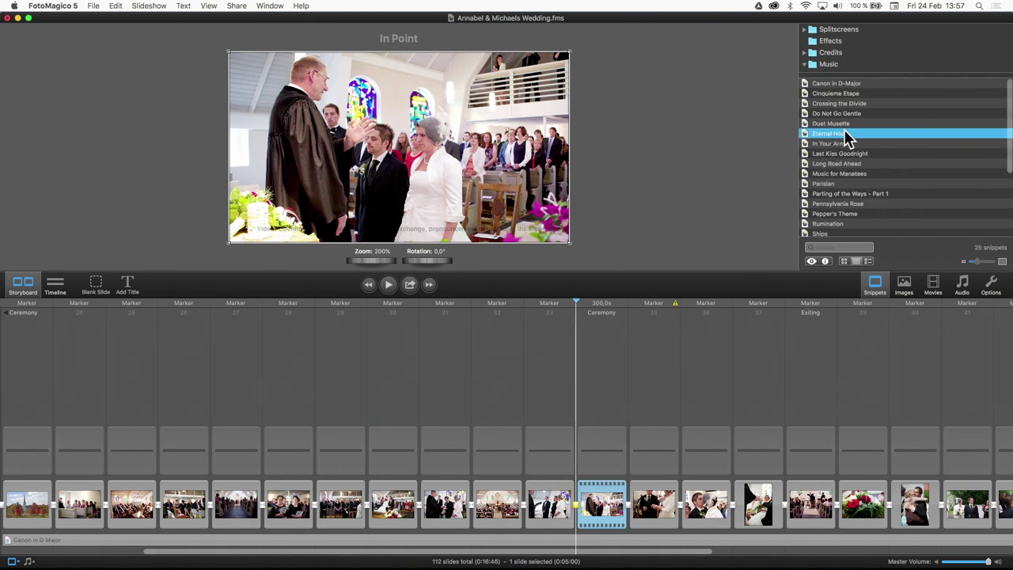
{"action": "left_click_drag", "start_coordinate": [847, 139], "coordinate": [334, 546]}
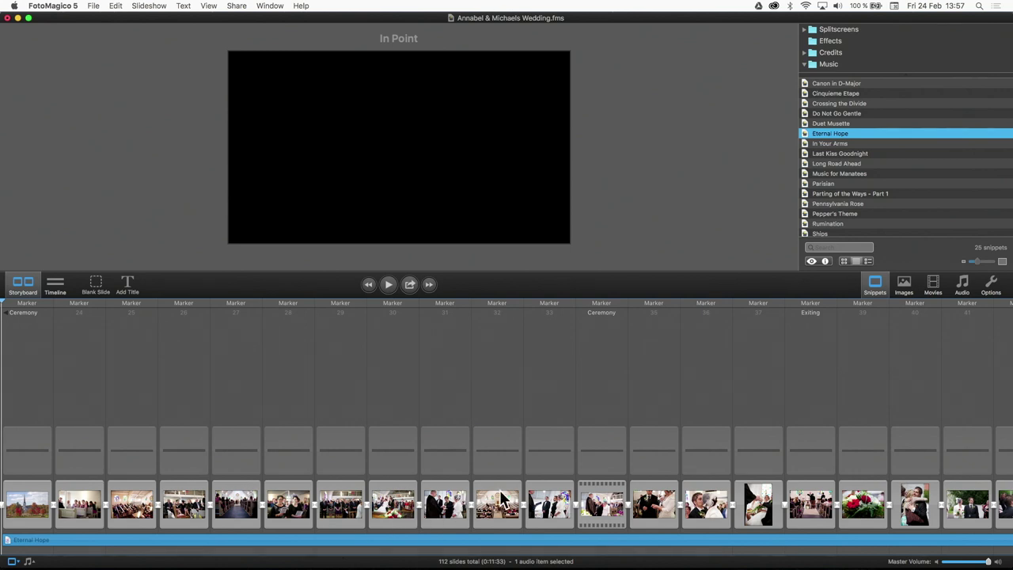
Make the Ceremony video slide continue After Duration instead of waiting
{"action": "left_click", "coordinate": [595, 497]}
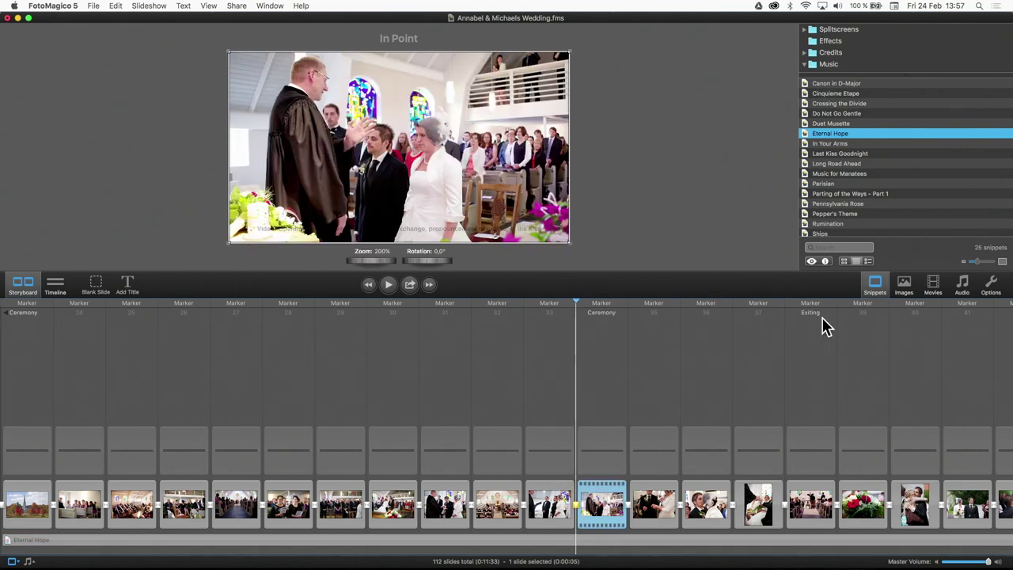
{"action": "left_click", "coordinate": [992, 286]}
{"action": "left_click", "coordinate": [907, 76]}
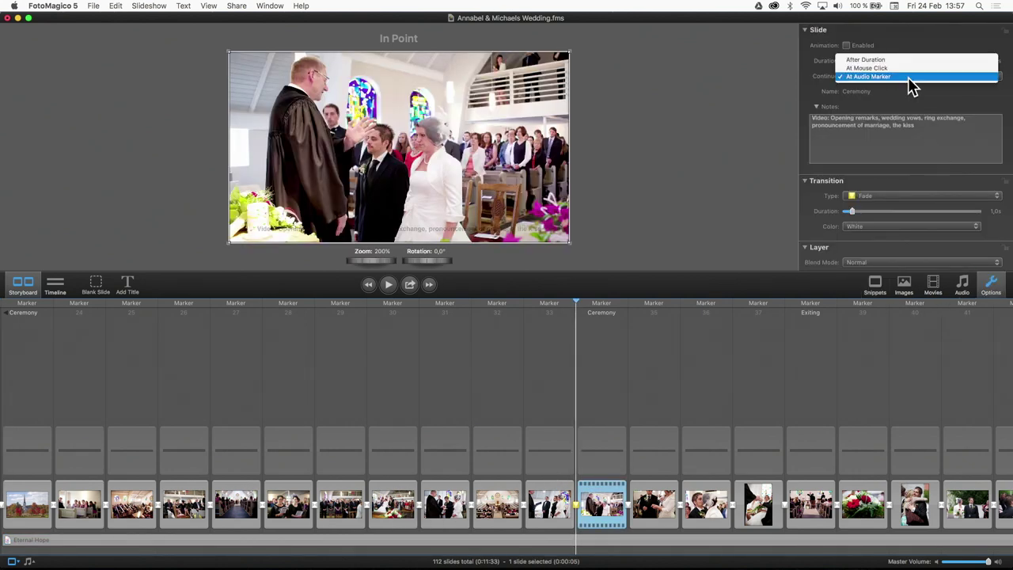
{"action": "left_click", "coordinate": [908, 59]}
{"action": "left_click", "coordinate": [994, 62]}
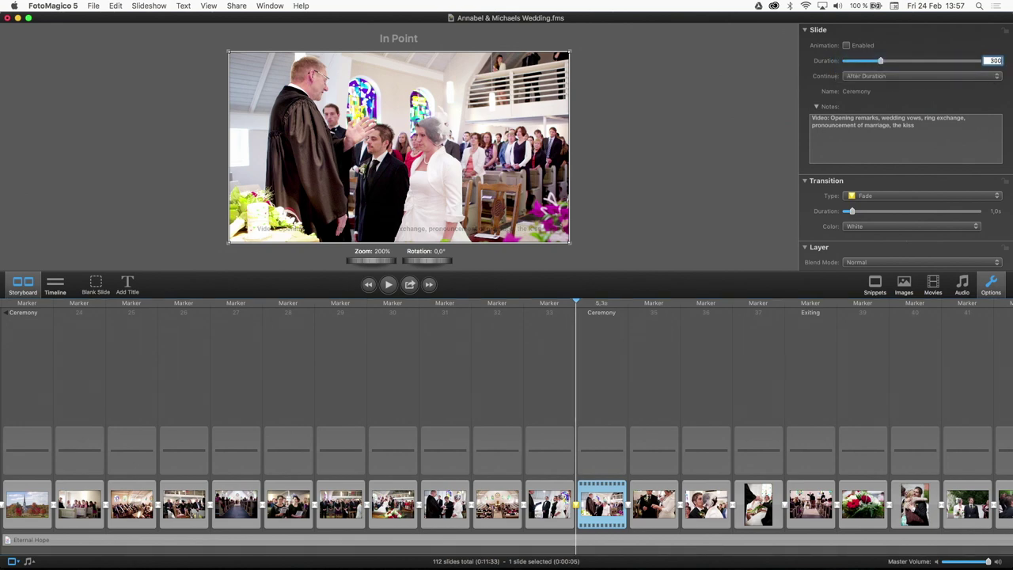
Set the Ceremony slide duration to 300 seconds, save the slideshow, and open Share
{"action": "type", "text": "300"}
{"action": "key", "text": "Return"}
{"action": "left_click", "coordinate": [94, 6]}
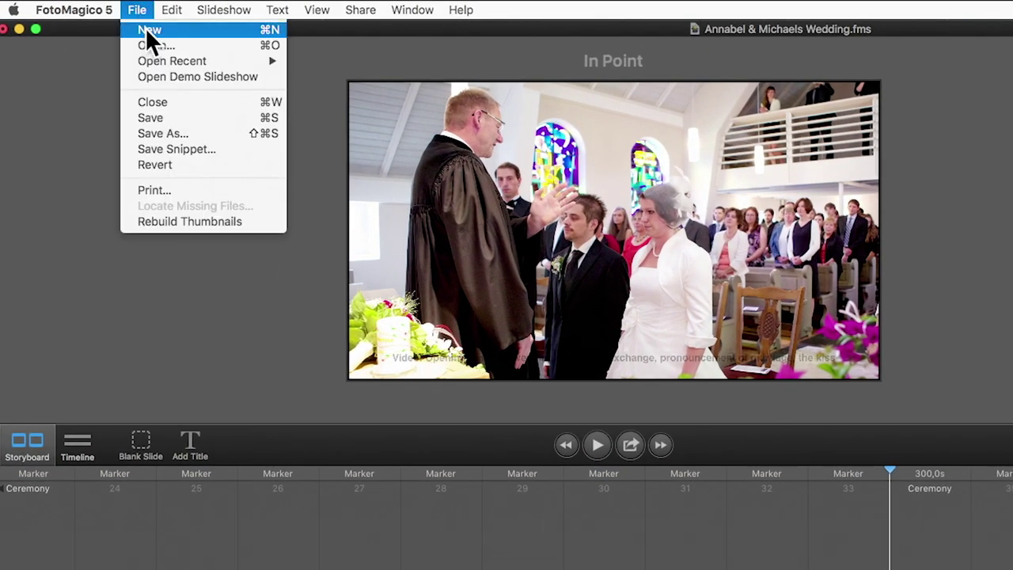
{"action": "left_click", "coordinate": [166, 117]}
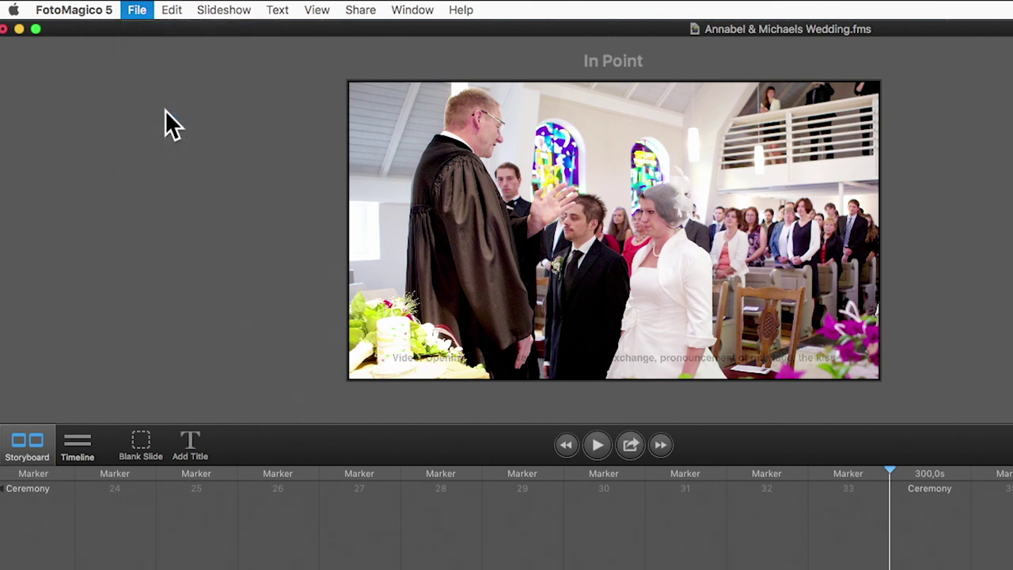
{"action": "left_click", "coordinate": [369, 10]}
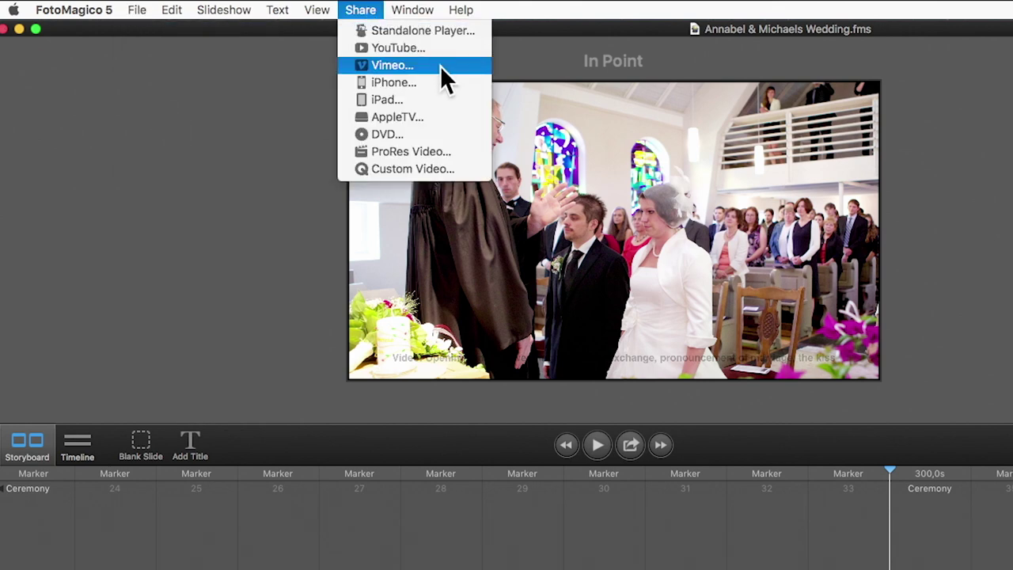